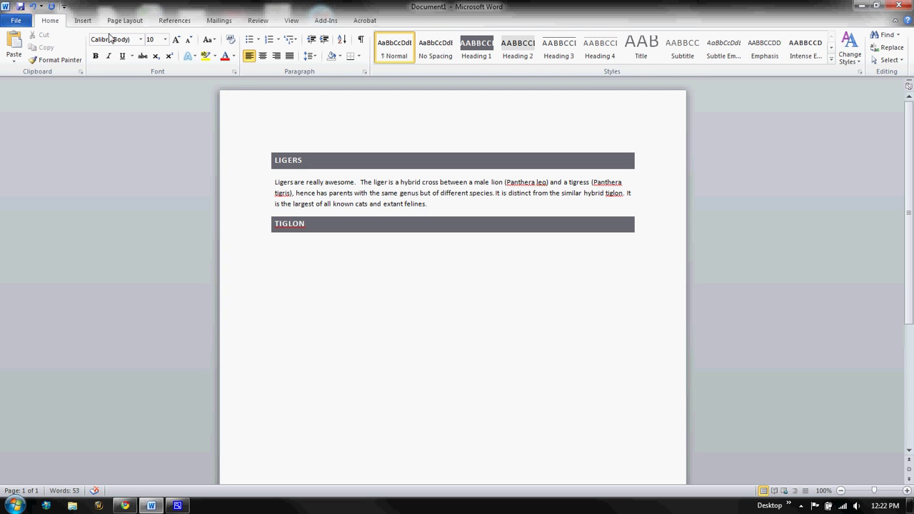
# Step: Insert liger.jpg from Sample Pictures beneath the Ligers paragraph, above the TIGLON heading
pyautogui.click(83, 20)
pyautogui.click(122, 47)
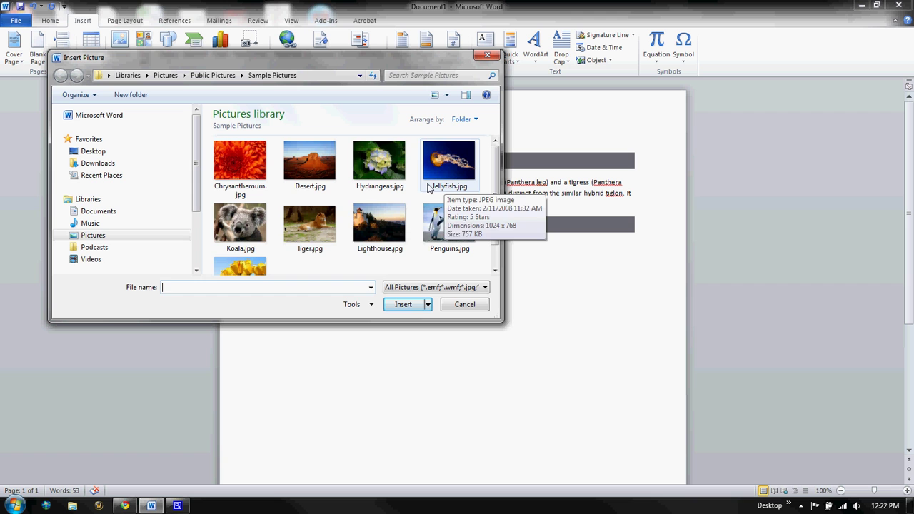
pyautogui.click(310, 227)
pyautogui.click(404, 304)
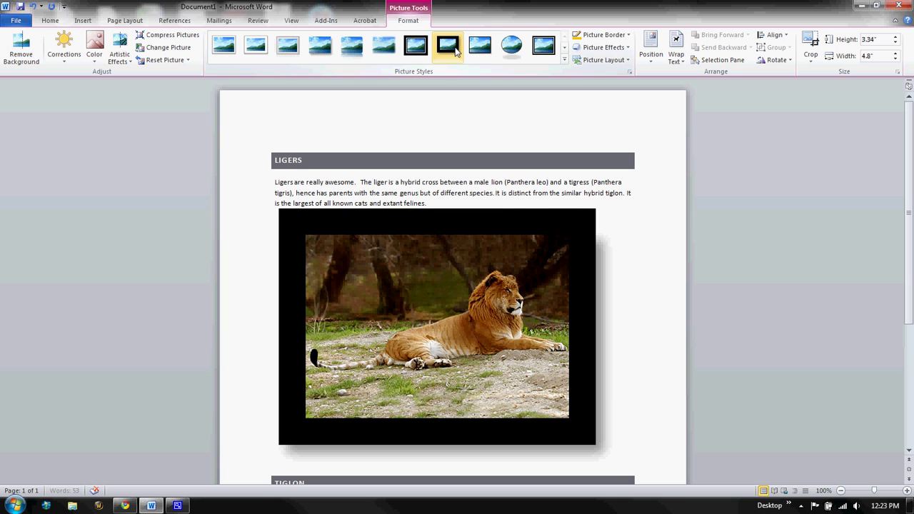
# Step: Try an oval style and 50-point soft edges, then apply the Soft Edge Rectangle style to the liger photo
pyautogui.click(511, 46)
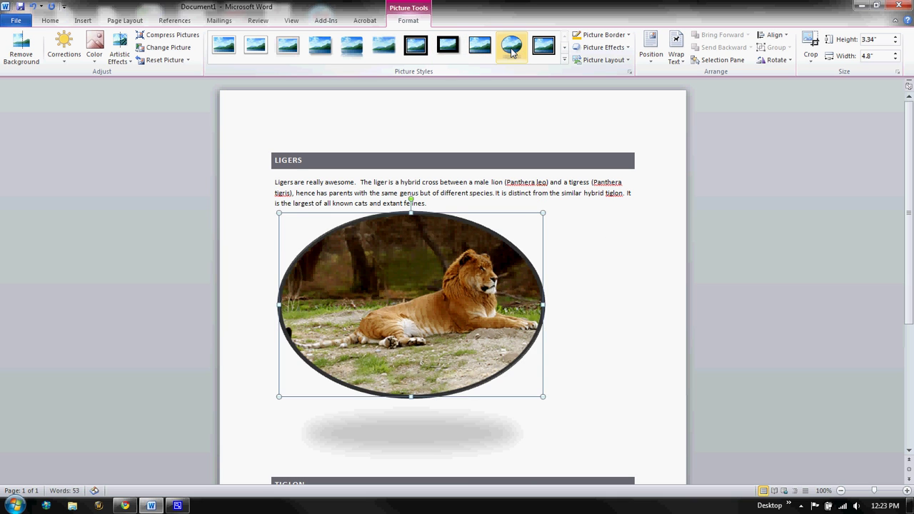
pyautogui.click(604, 47)
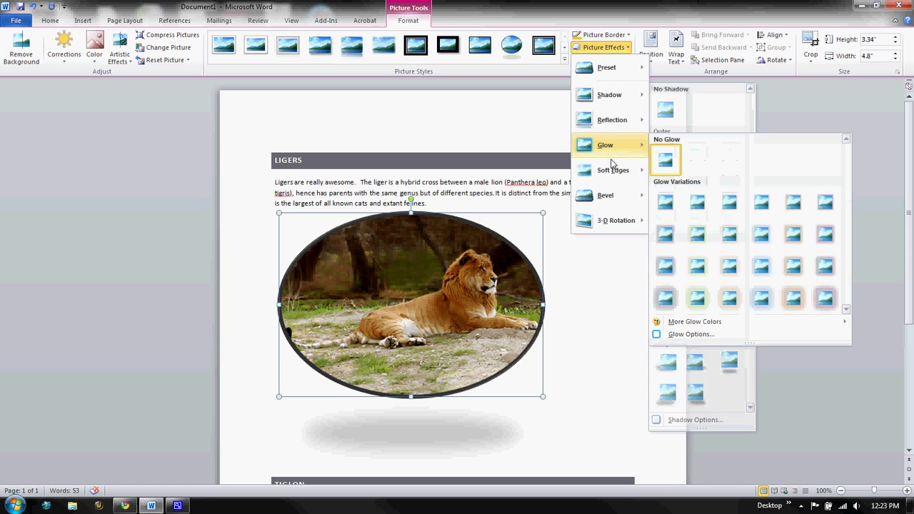
pyautogui.moveTo(612, 173)
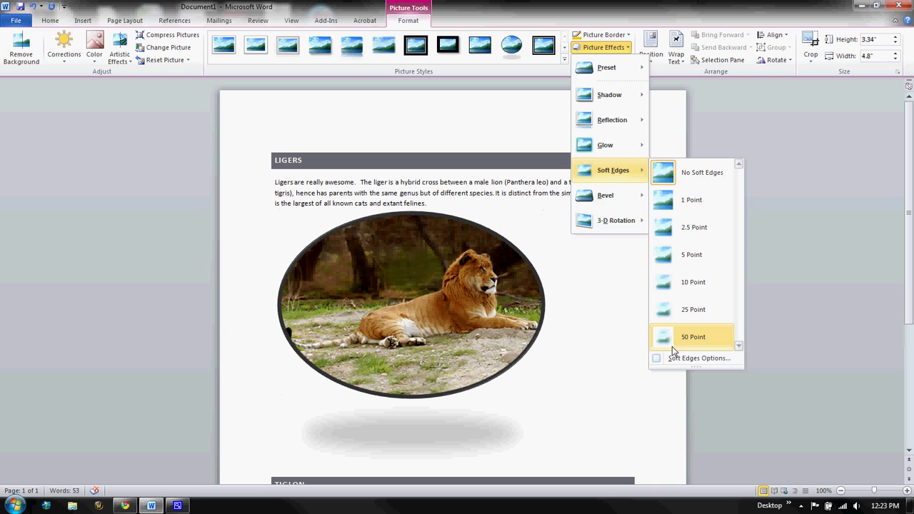
pyautogui.click(576, 195)
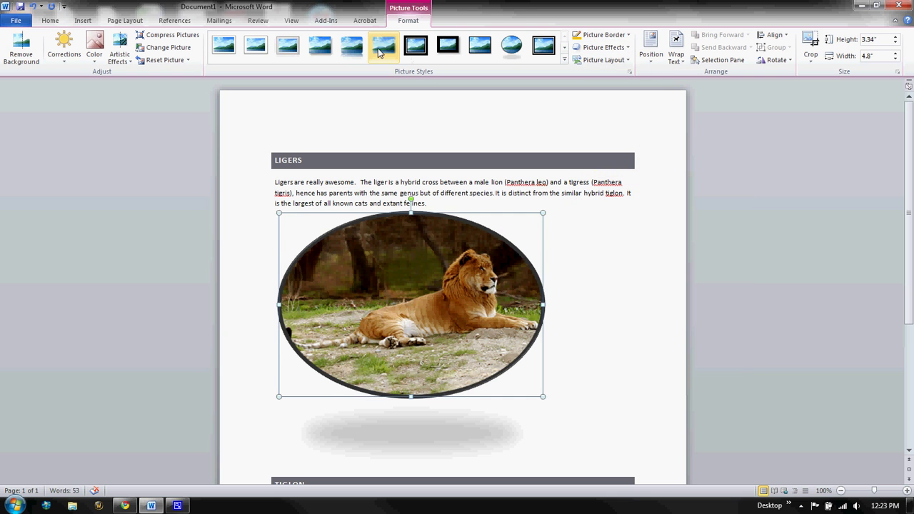
pyautogui.click(351, 45)
pyautogui.click(590, 256)
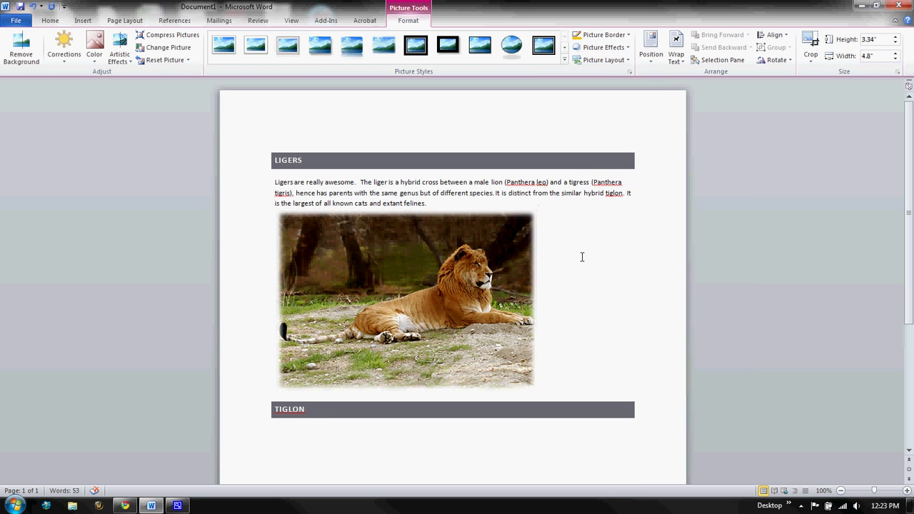
# Step: Shrink the liger photo to 1.25 × 1.79 inches, italicize the whole Ligers paragraph, and reselect the photo
pyautogui.click(510, 236)
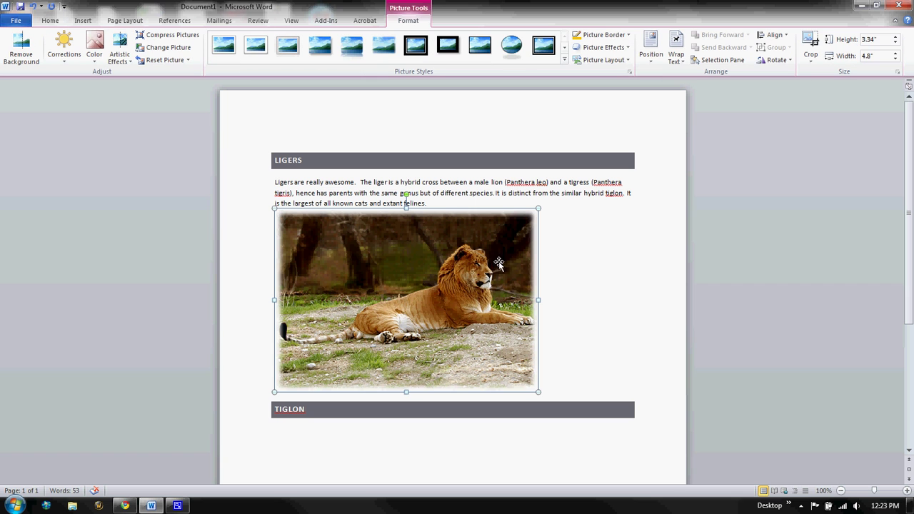
pyautogui.moveTo(539, 390); pyautogui.dragTo(372, 279)
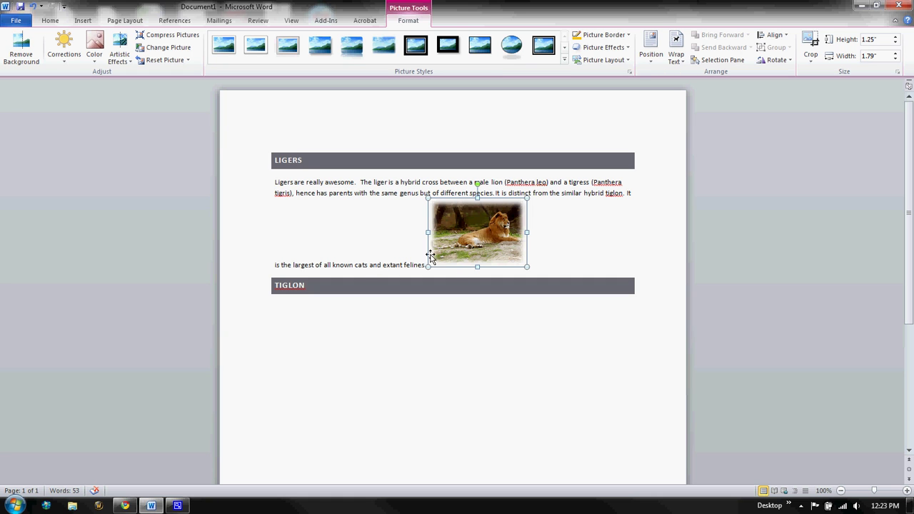
pyautogui.moveTo(275, 182); pyautogui.dragTo(454, 218)
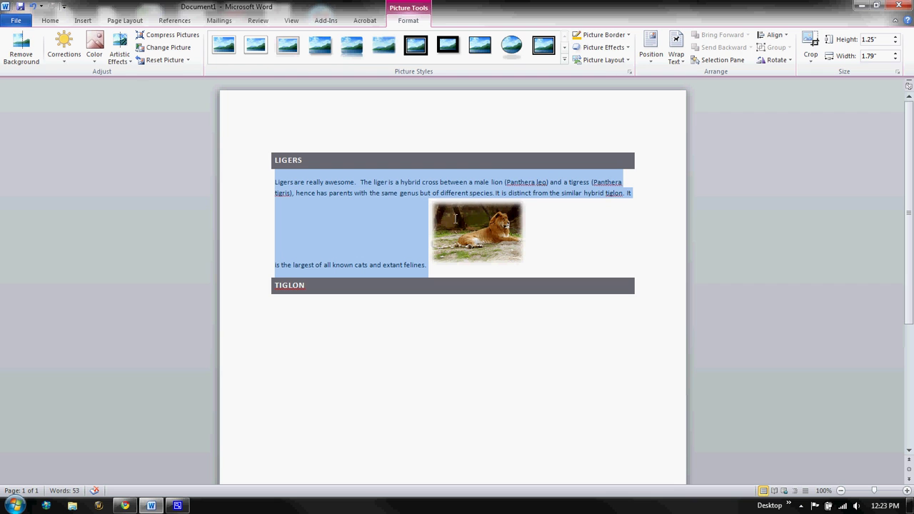
pyautogui.moveTo(433, 248); pyautogui.dragTo(434, 249)
pyautogui.click(451, 232)
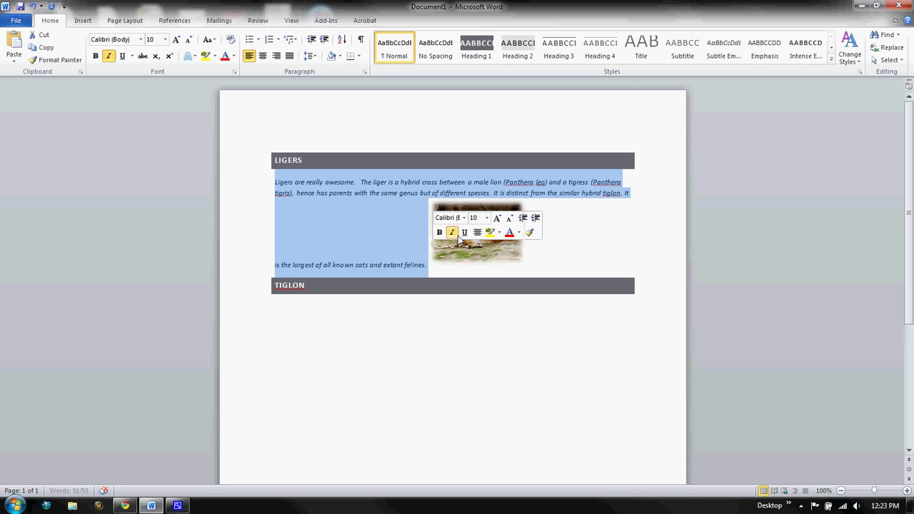
pyautogui.click(474, 264)
pyautogui.click(564, 250)
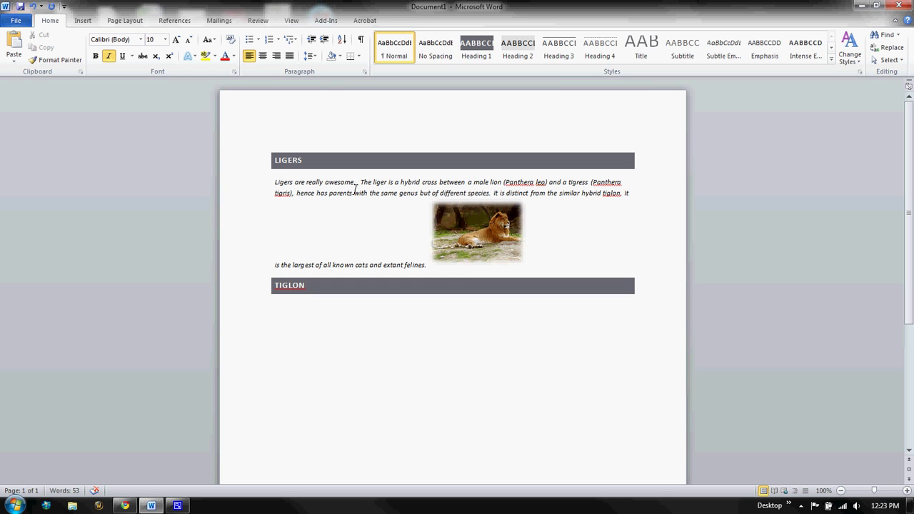
pyautogui.click(490, 234)
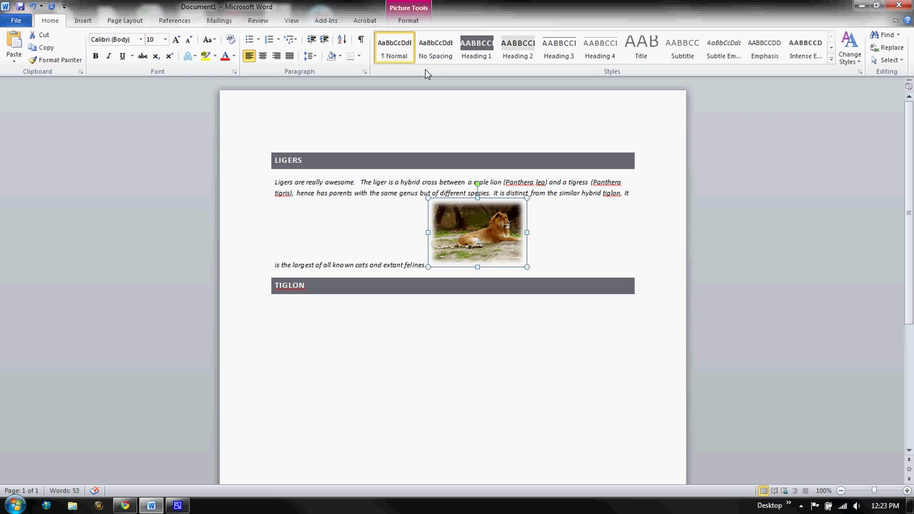
# Step: Give the liger photo Square text wrapping and move it left beside the Ligers paragraph
pyautogui.click(408, 22)
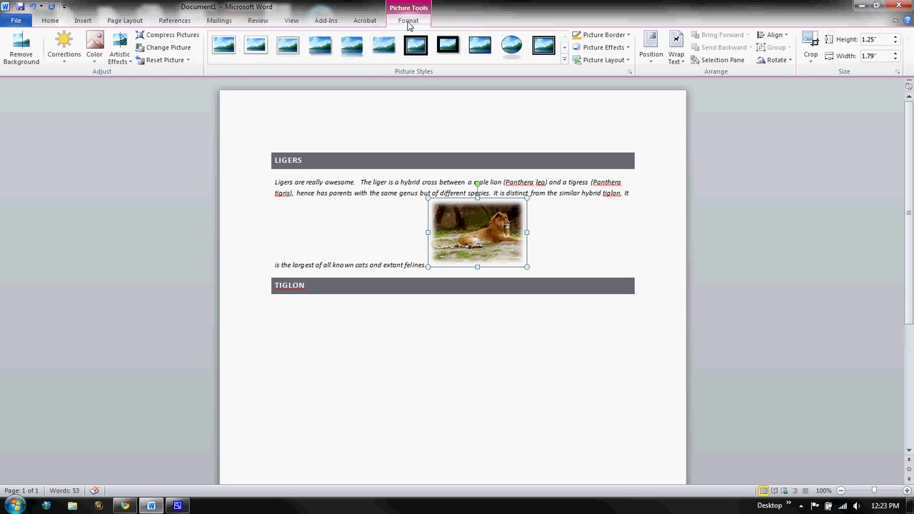
pyautogui.click(676, 57)
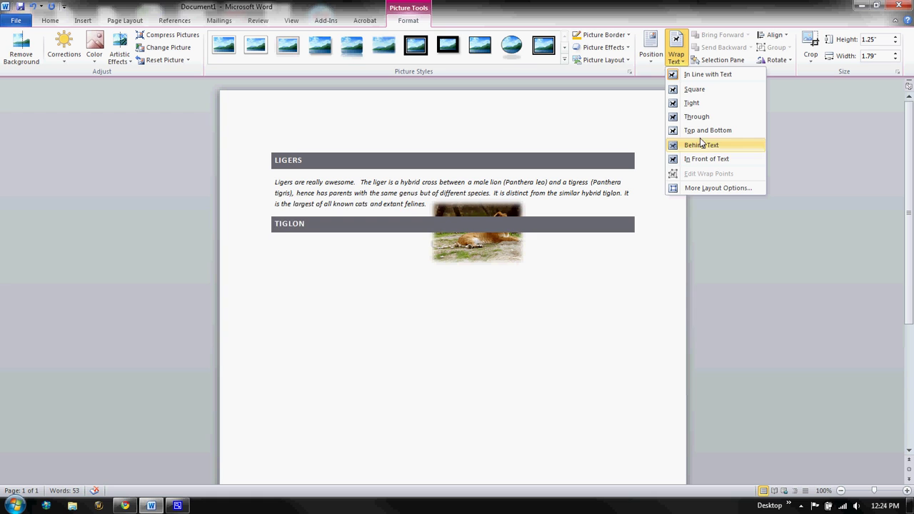
pyautogui.click(696, 90)
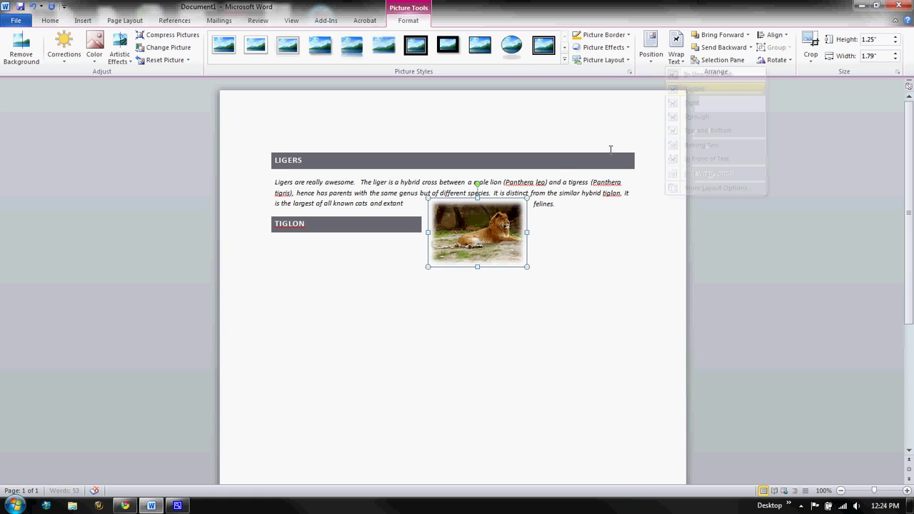
pyautogui.moveTo(489, 229); pyautogui.dragTo(332, 198)
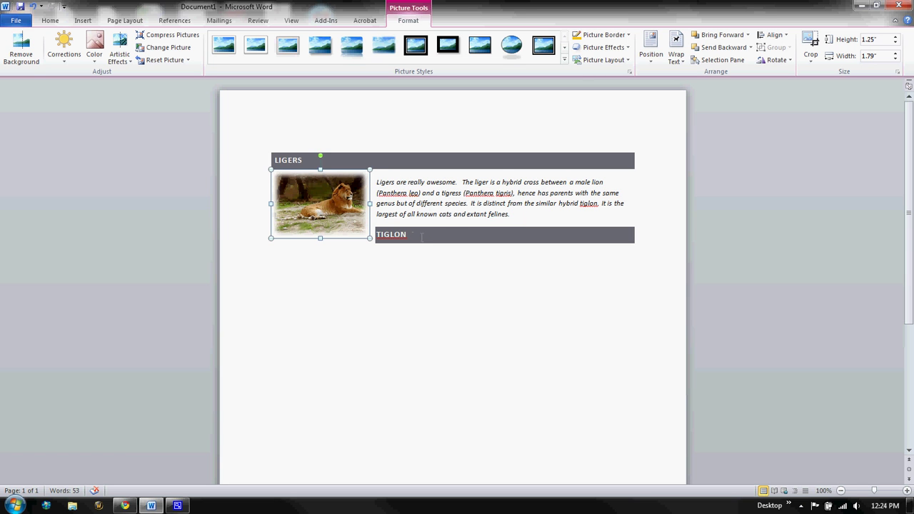
# Step: Add an empty paragraph after 'felines.' so the TIGLON heading drops below, then reselect the liger photo
pyautogui.click(608, 200)
pyautogui.click(512, 214)
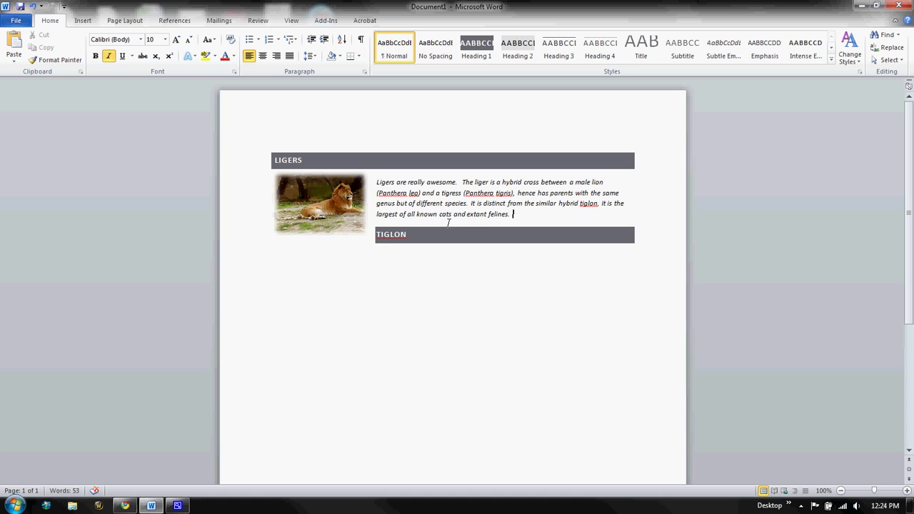
pyautogui.press('Return')
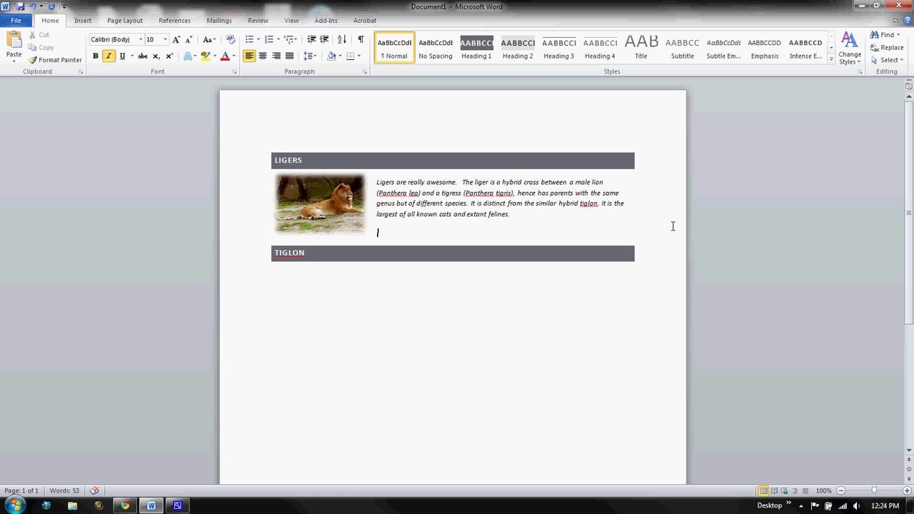
pyautogui.click(370, 303)
pyautogui.click(276, 274)
pyautogui.click(352, 213)
# Step: Change the liger photo's text wrapping to Through and try stretching the photo
pyautogui.click(409, 22)
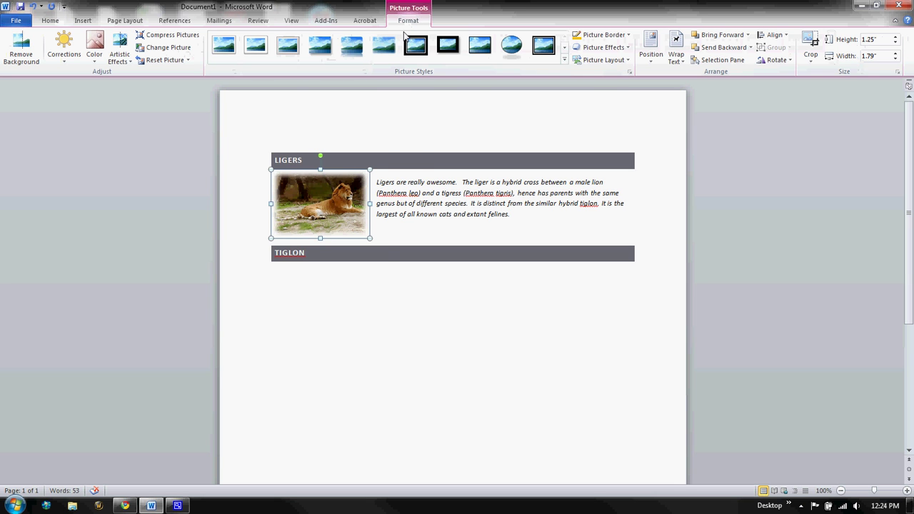
pyautogui.click(675, 51)
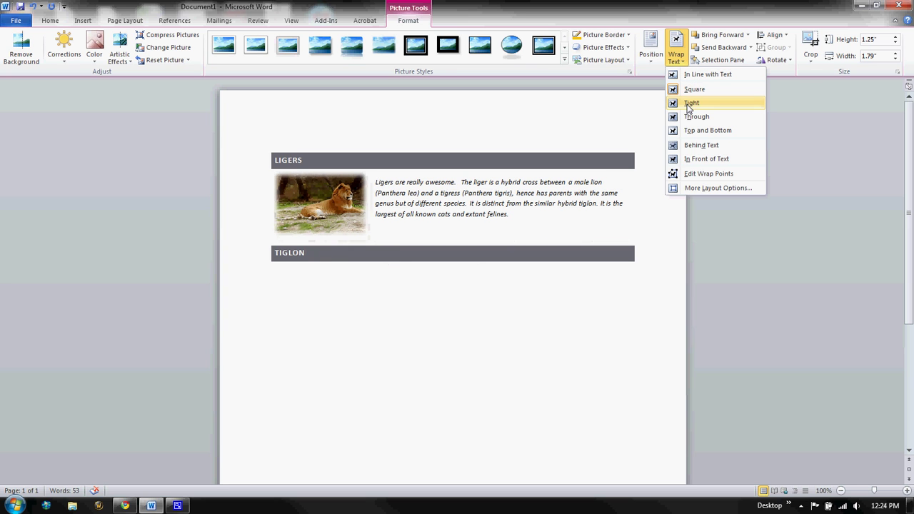
pyautogui.click(687, 121)
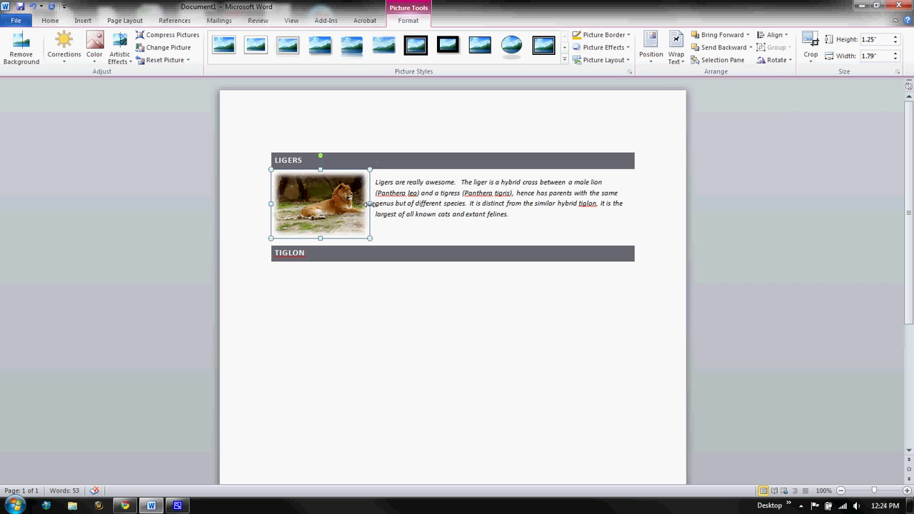
pyautogui.moveTo(369, 204)
pyautogui.mouseDown()
pyautogui.moveTo(634, 216)
pyautogui.moveTo(370, 214)
pyautogui.mouseUp()
pyautogui.click(676, 60)
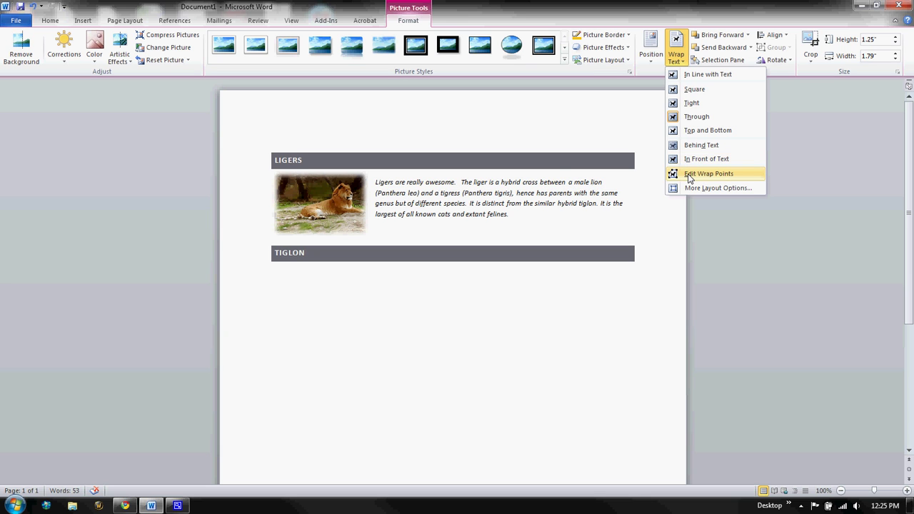
# Step: Edit the liger photo's wrap points, pulling the top-right point inward so the text hugs the picture
pyautogui.click(689, 177)
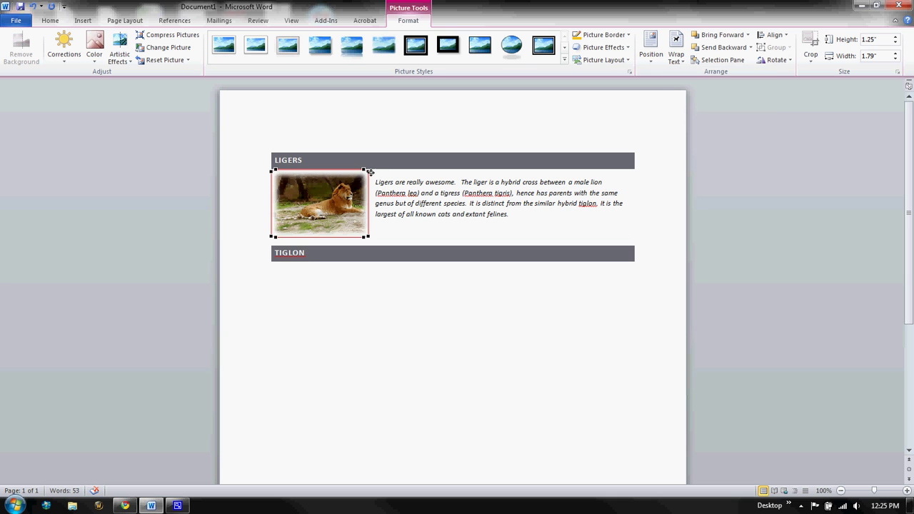
pyautogui.moveTo(367, 171); pyautogui.dragTo(336, 170)
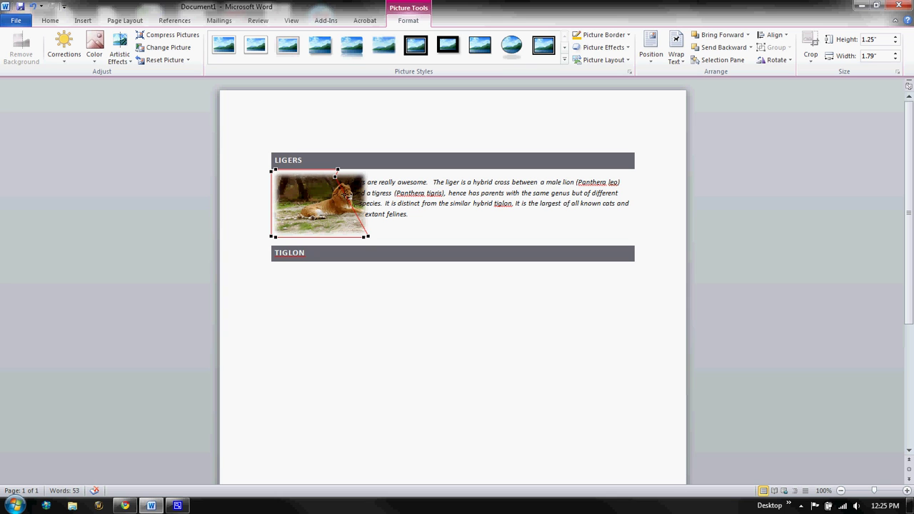
pyautogui.rightClick(347, 195)
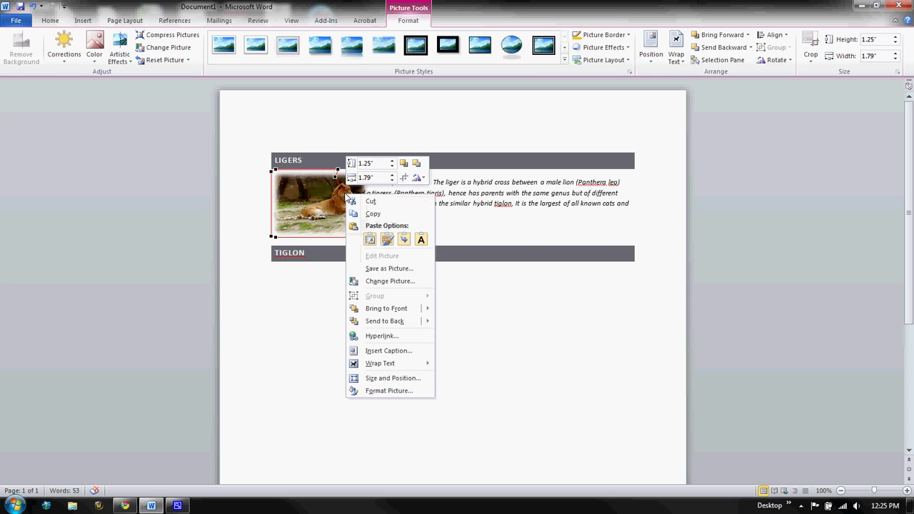
pyautogui.click(347, 193)
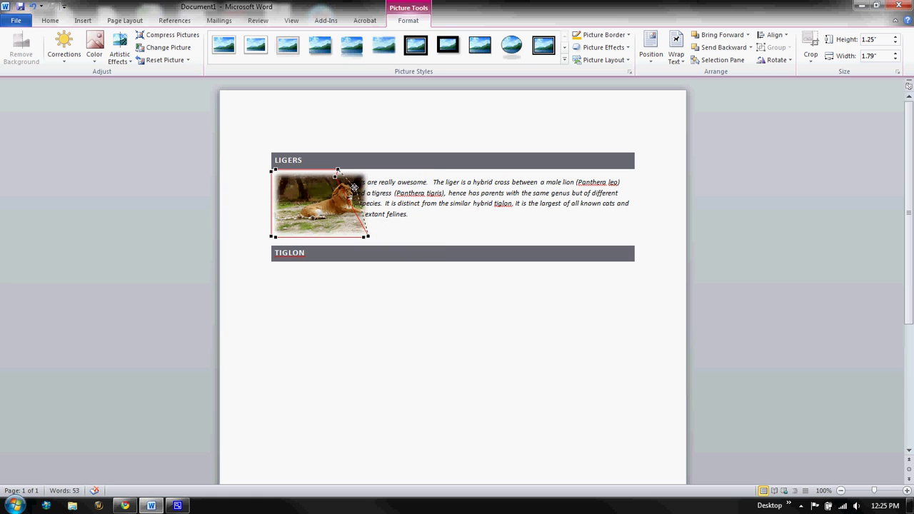
pyautogui.moveTo(354, 187); pyautogui.dragTo(355, 187)
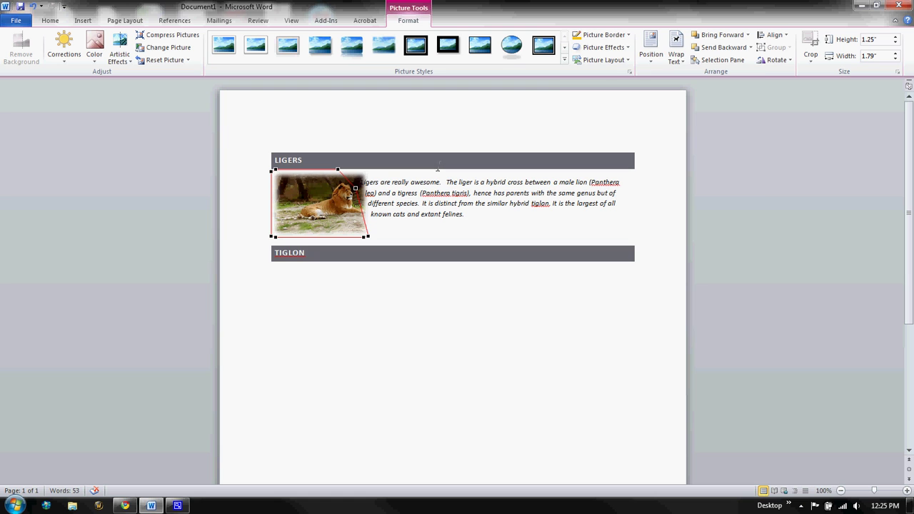
# Step: Switch the liger photo back to Square wrapping and deselect it
pyautogui.click(674, 51)
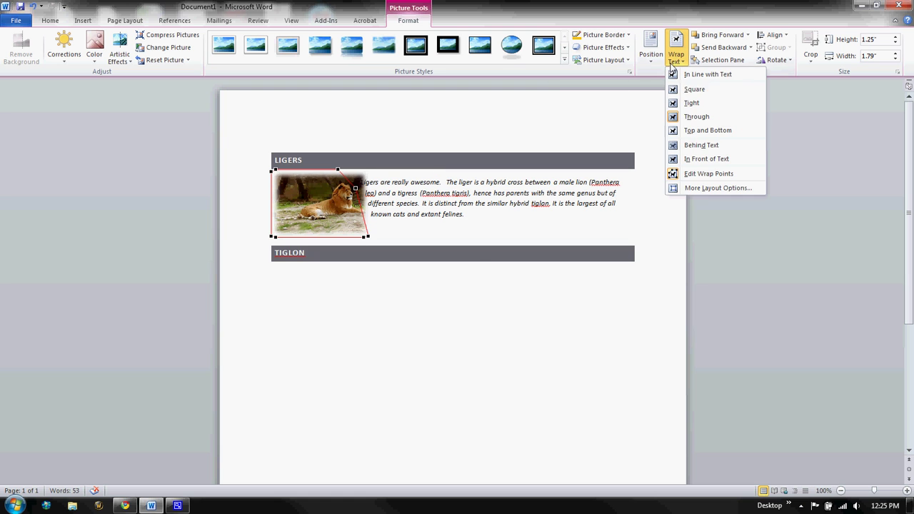
pyautogui.click(687, 91)
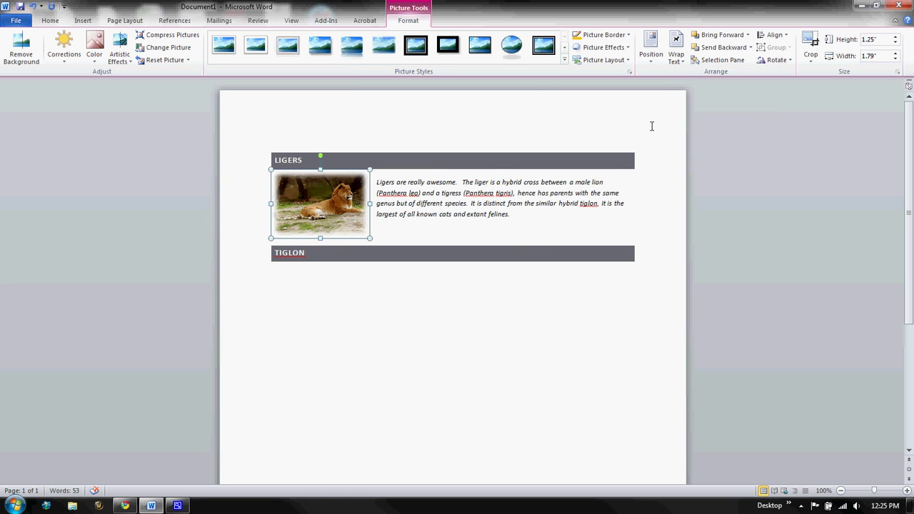
pyautogui.click(518, 218)
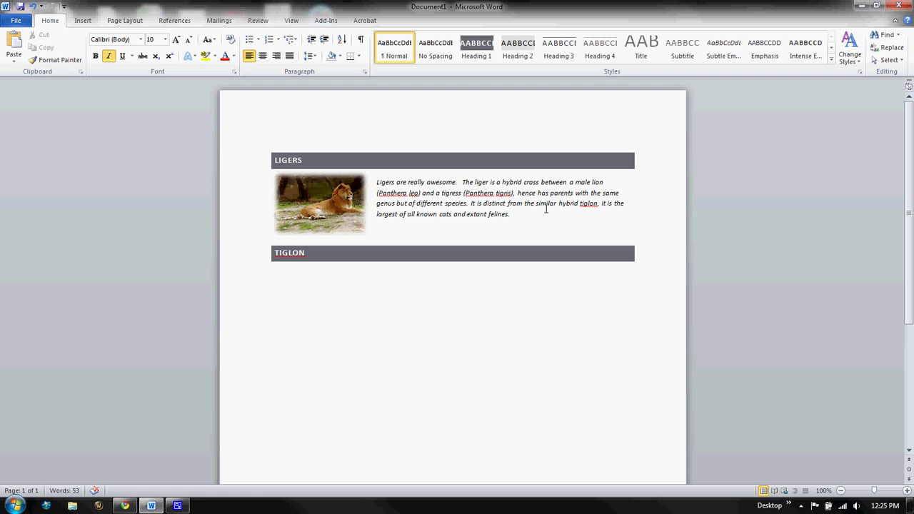
pyautogui.click(178, 506)
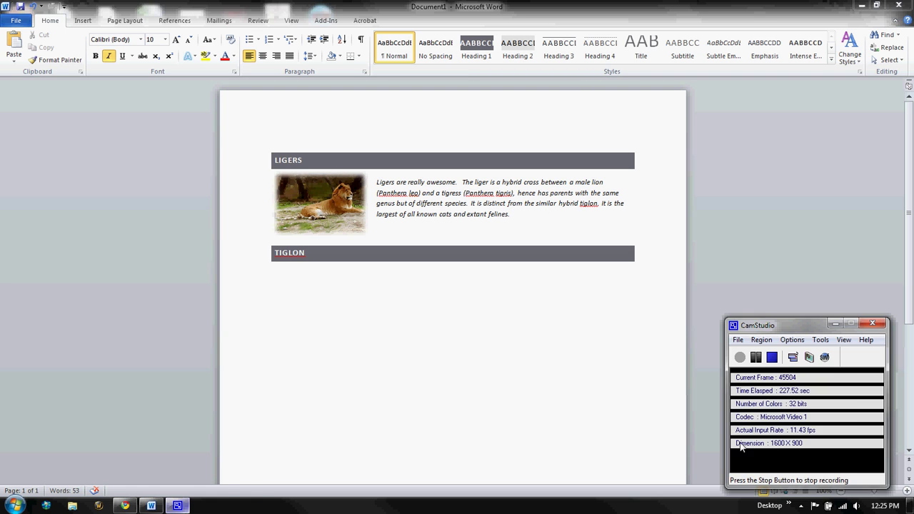